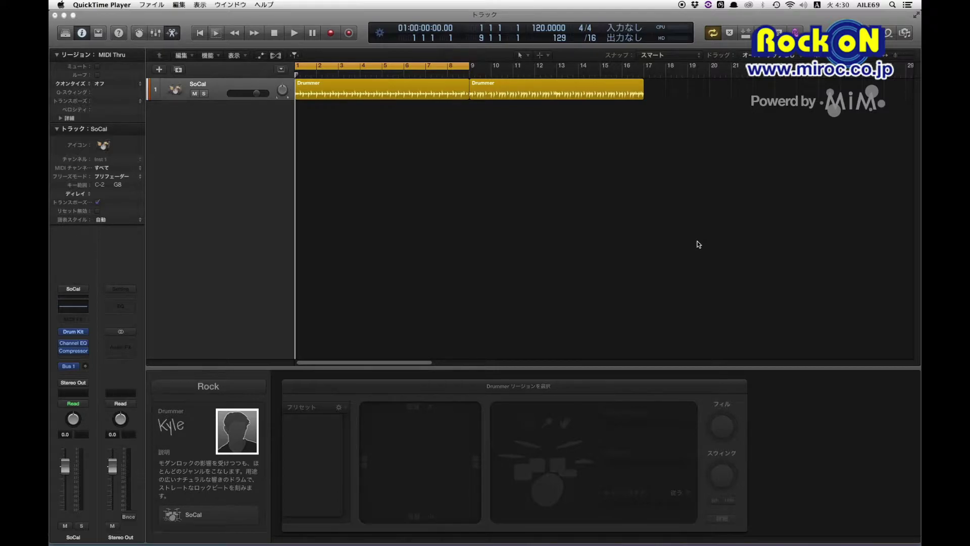
Show the global tracks and add five arrangement markers: イントロ, ヴァース, コーラス, ブリッジ and アウトロ
click(496, 162)
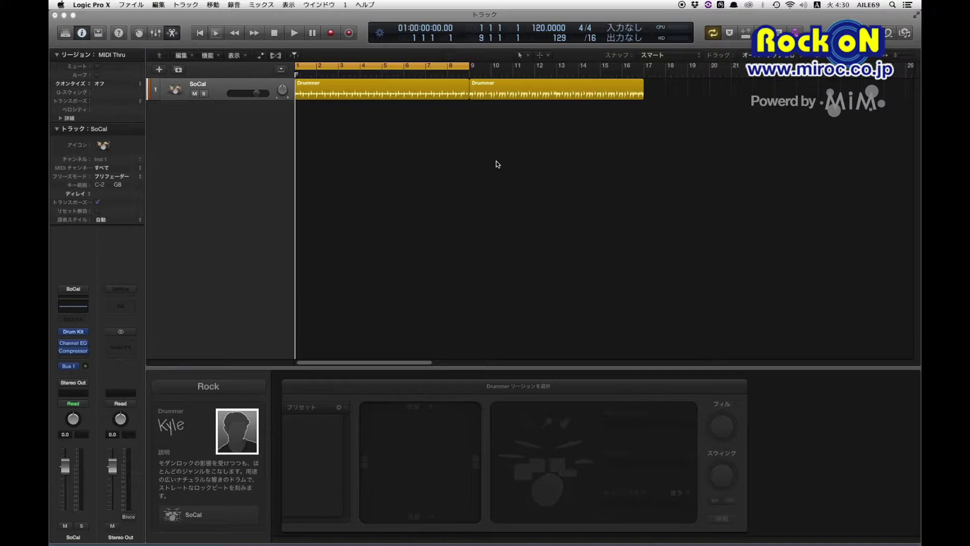
key(g)
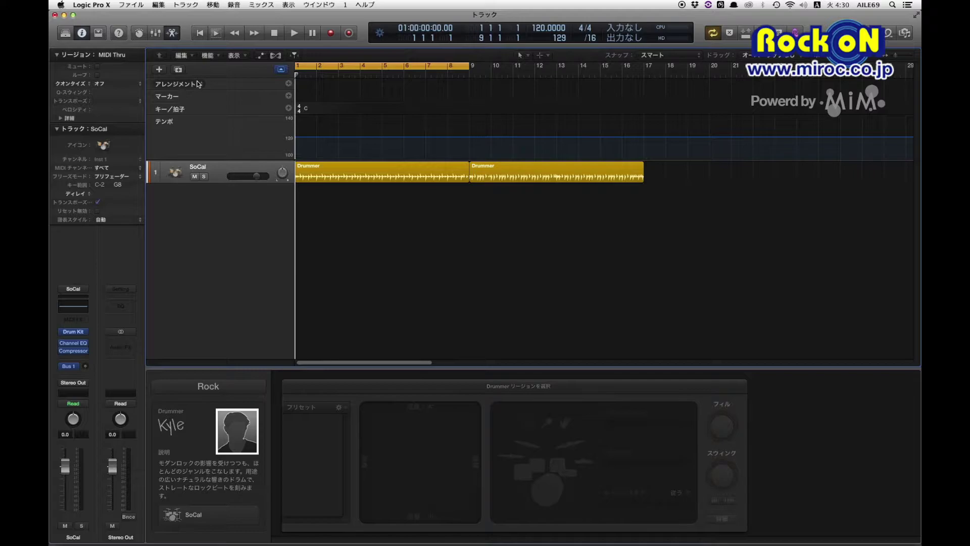
click(289, 83)
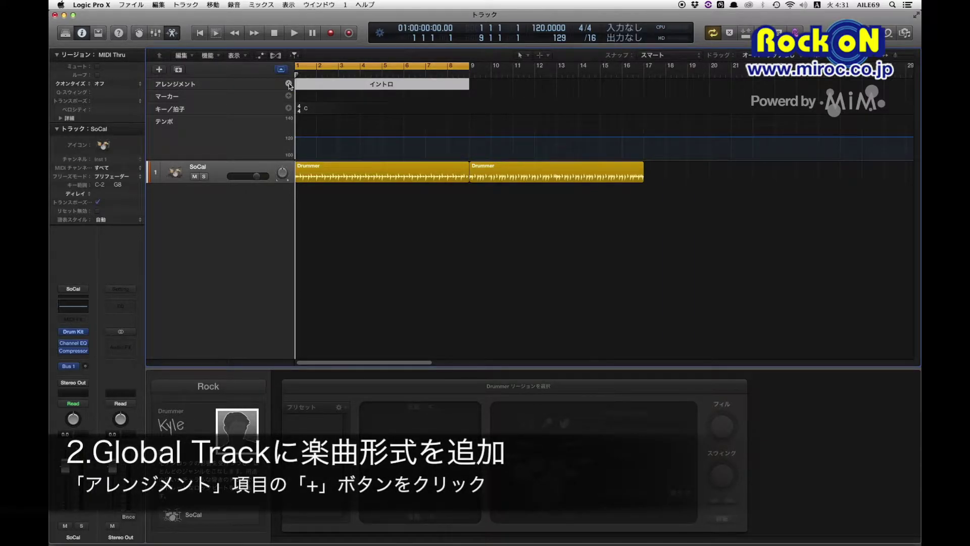
click(288, 83)
click(288, 83)
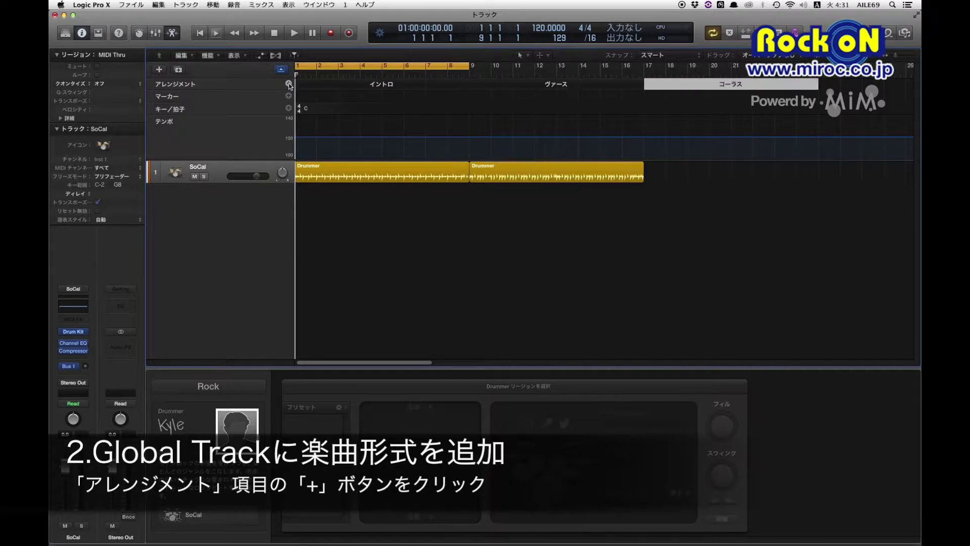
click(288, 83)
click(288, 83)
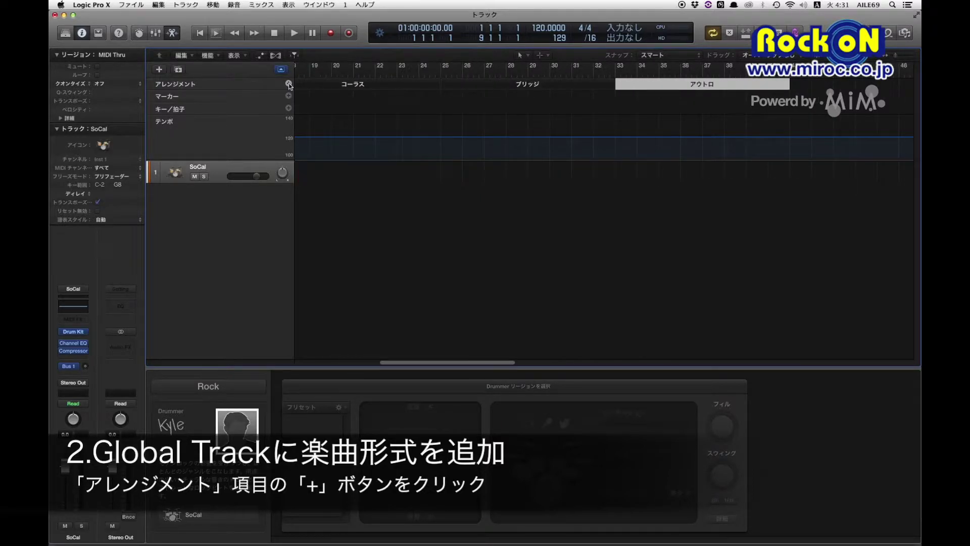
drag(418, 362, 329, 362)
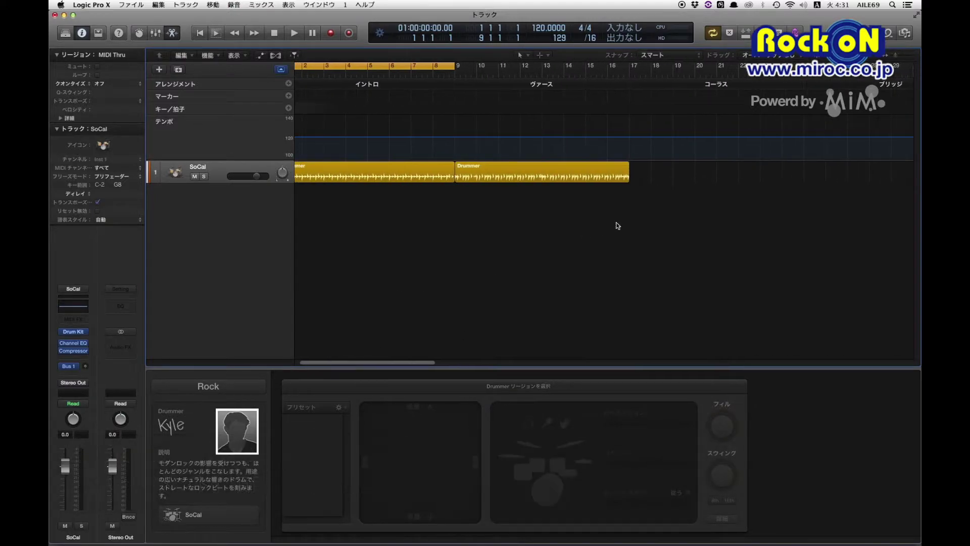
key(super+Left)
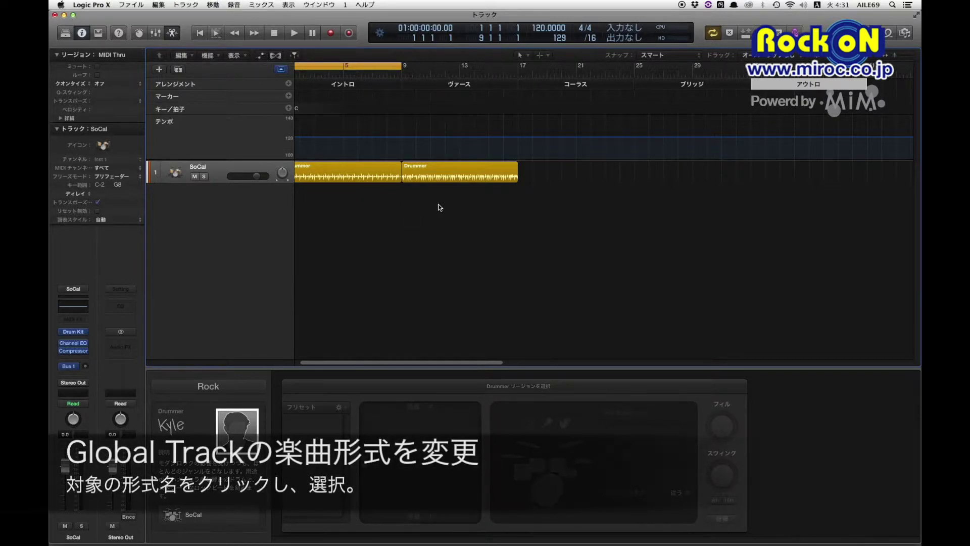
Change the third arrangement marker to ブリッジ and the fourth one to コーラス
click(472, 86)
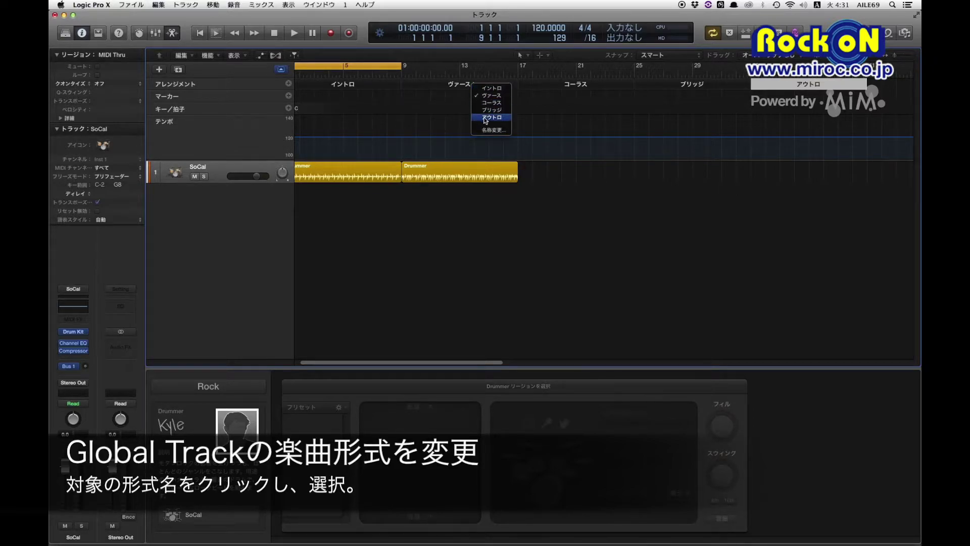
click(499, 69)
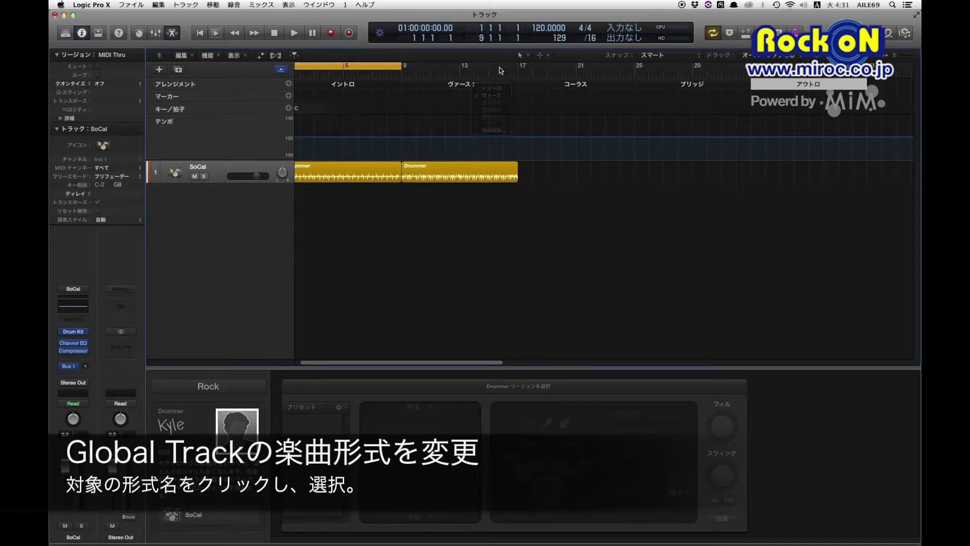
click(592, 85)
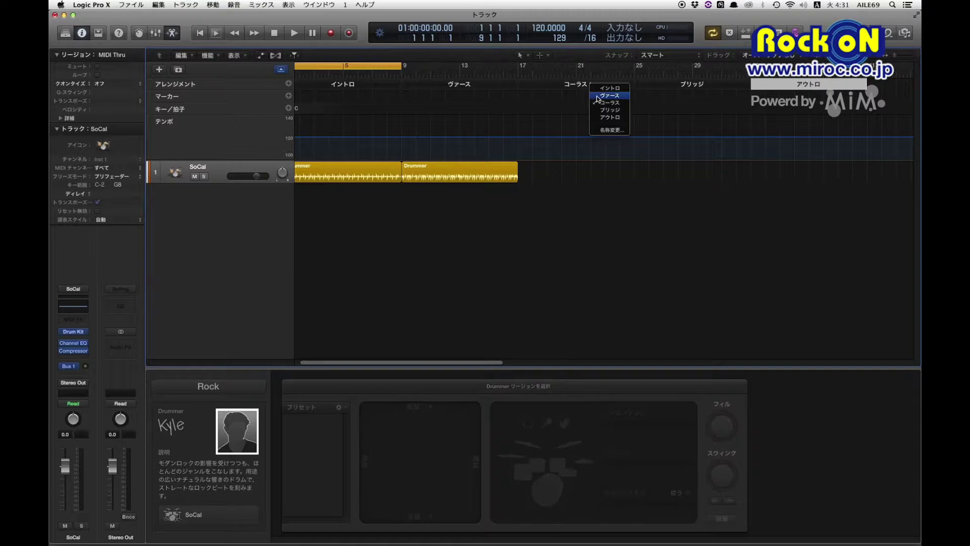
click(614, 111)
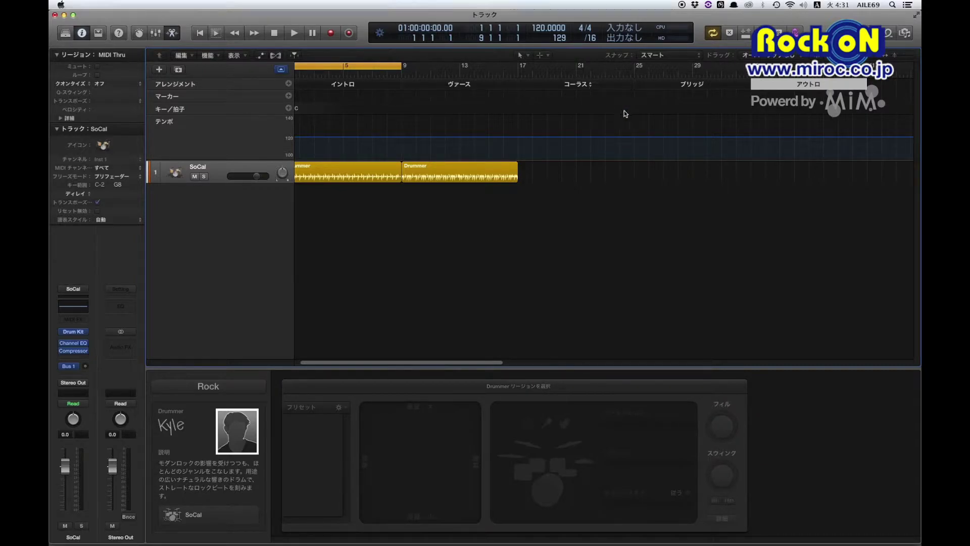
click(707, 85)
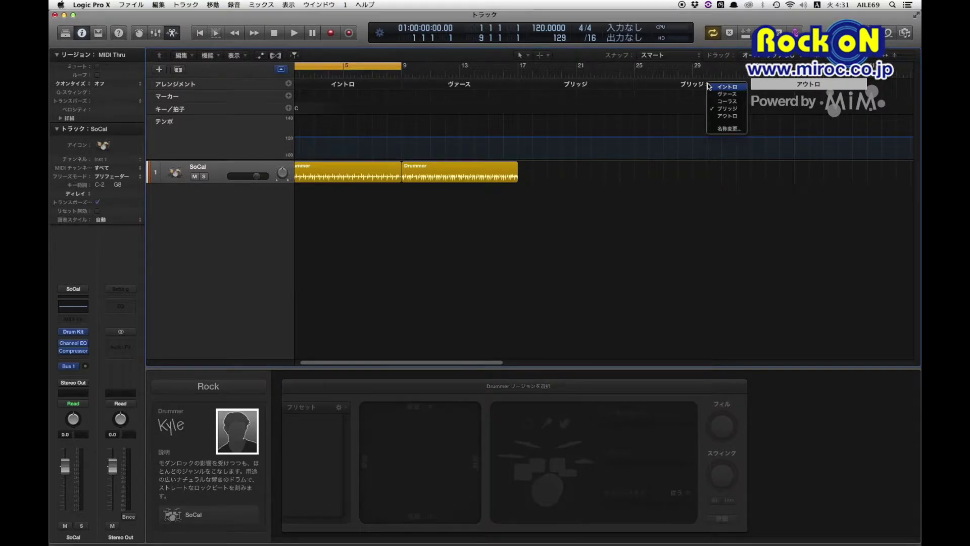
click(727, 101)
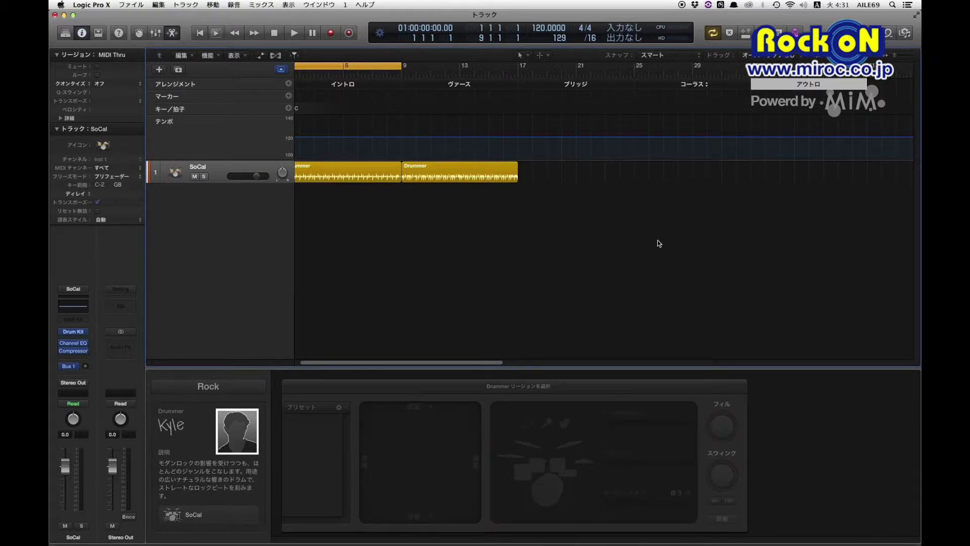
key(z)
key(z)
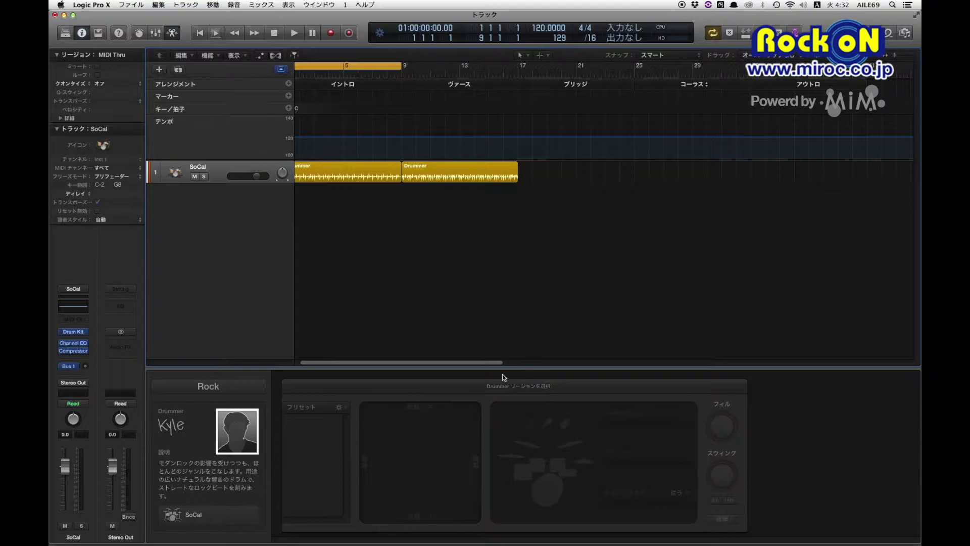
Delete both Drummer regions and the SoCal track
drag(469, 207, 340, 180)
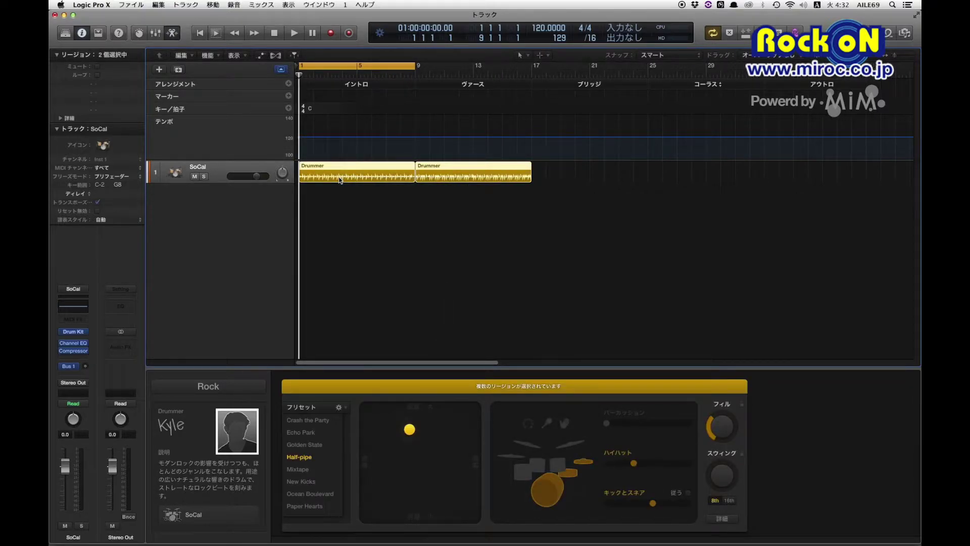
key(Delete)
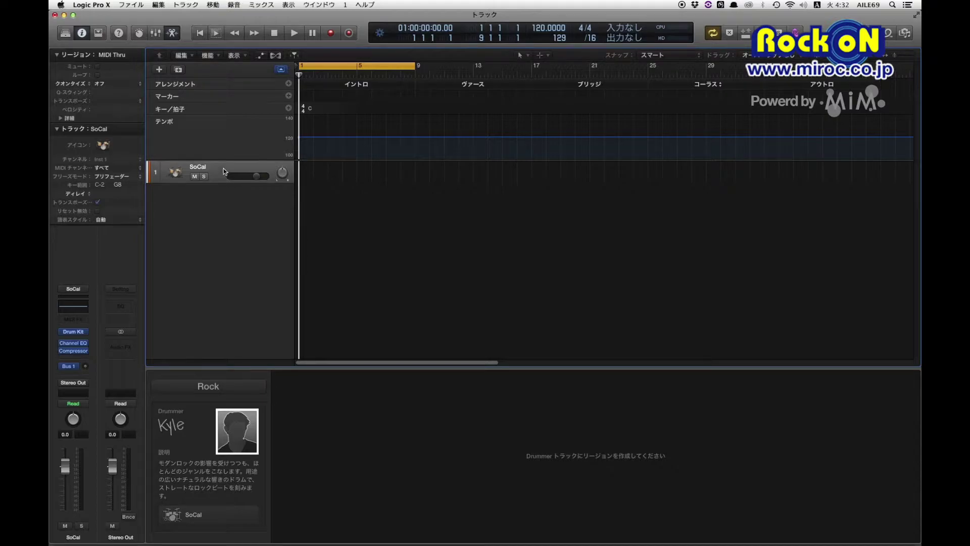
key(super+BackSpace)
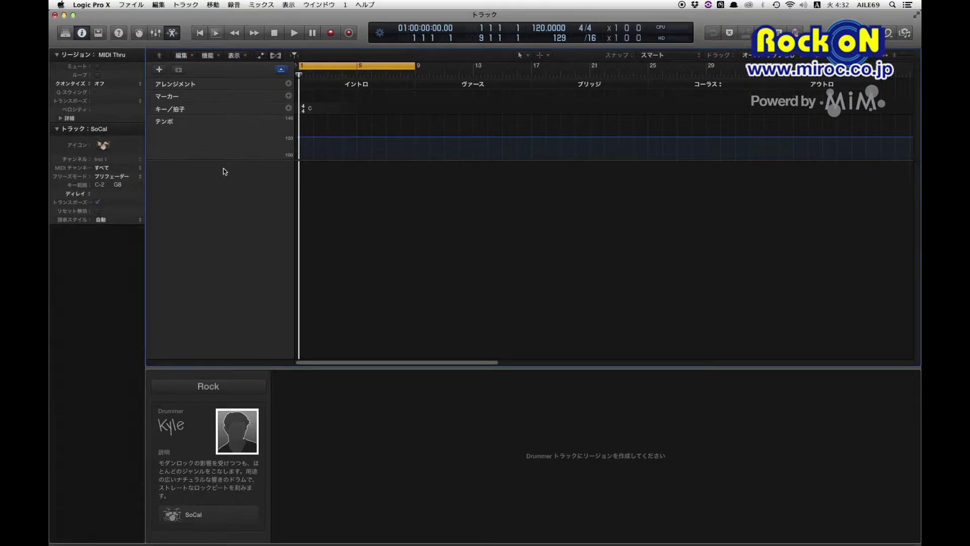
Create a new Drummer track with the Rock genre and Output 1 + 2, and turn off cycle mode
key(alt+super+n)
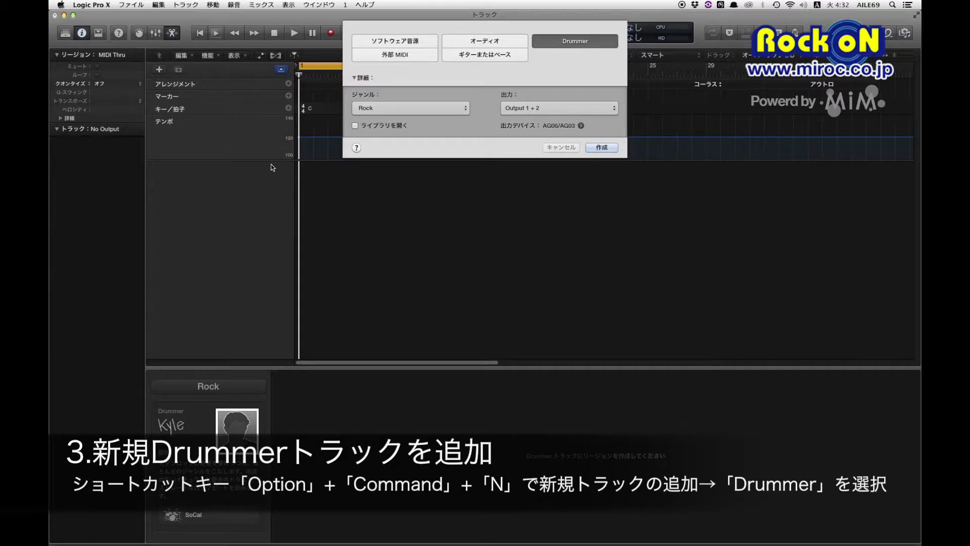
click(604, 146)
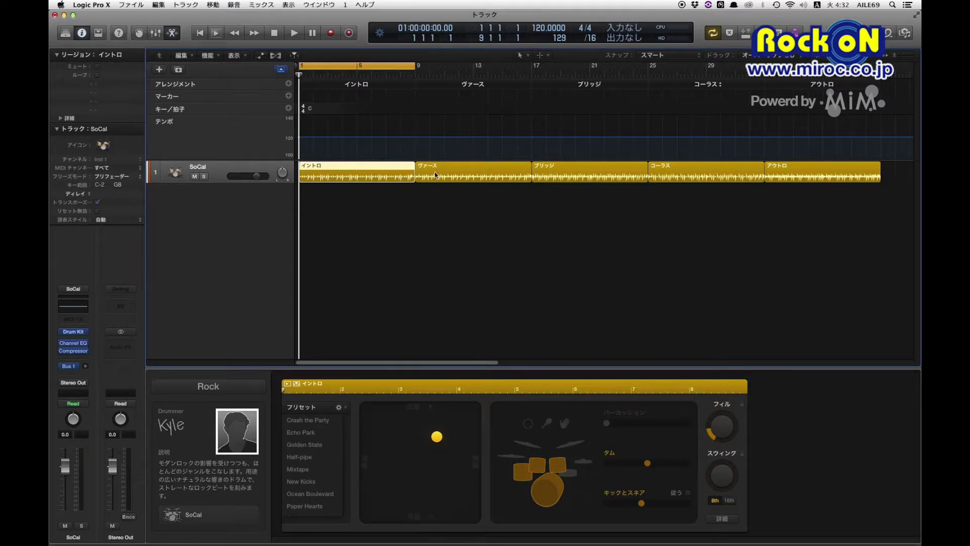
click(384, 69)
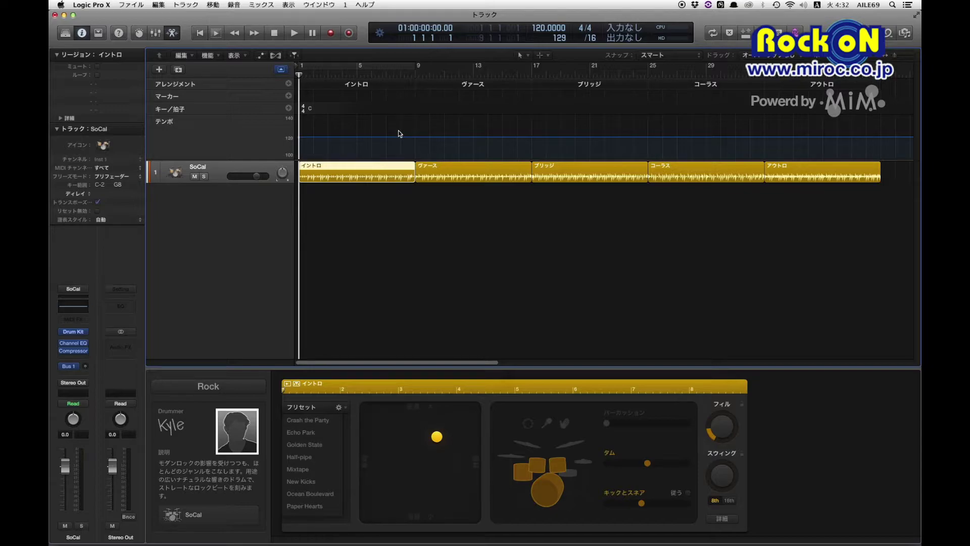
Play the drum track from the start and jump ahead to audition the ヴァース, ブリッジ and アウトロ sections
key(space)
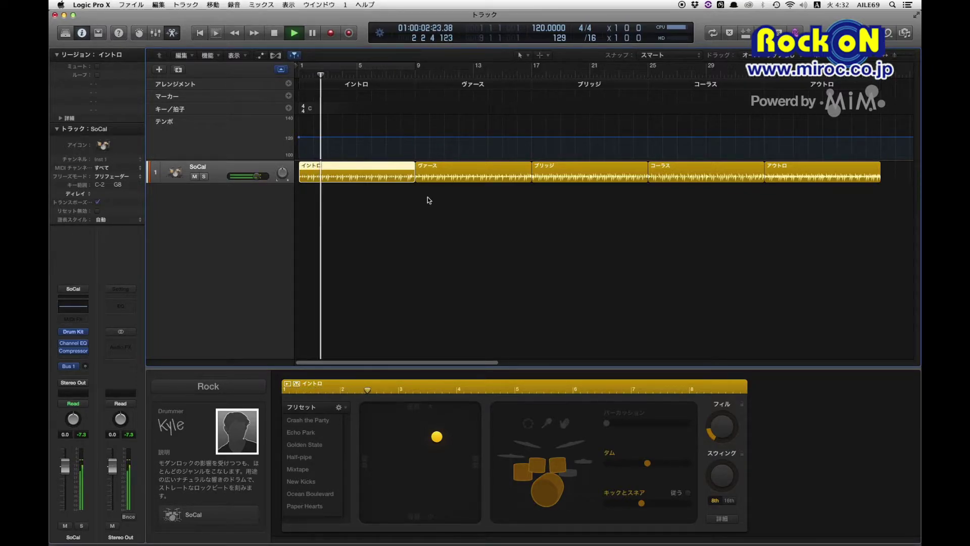
click(425, 84)
click(425, 72)
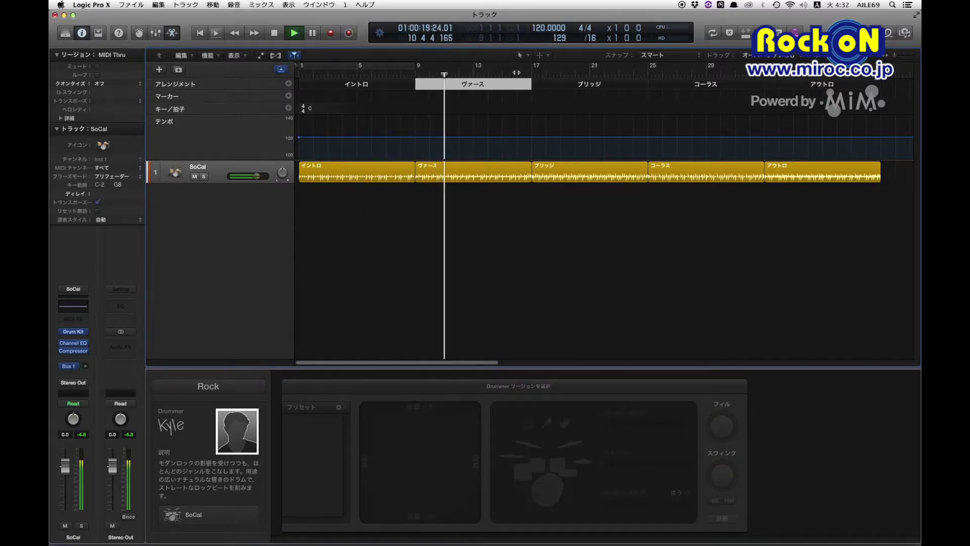
click(560, 73)
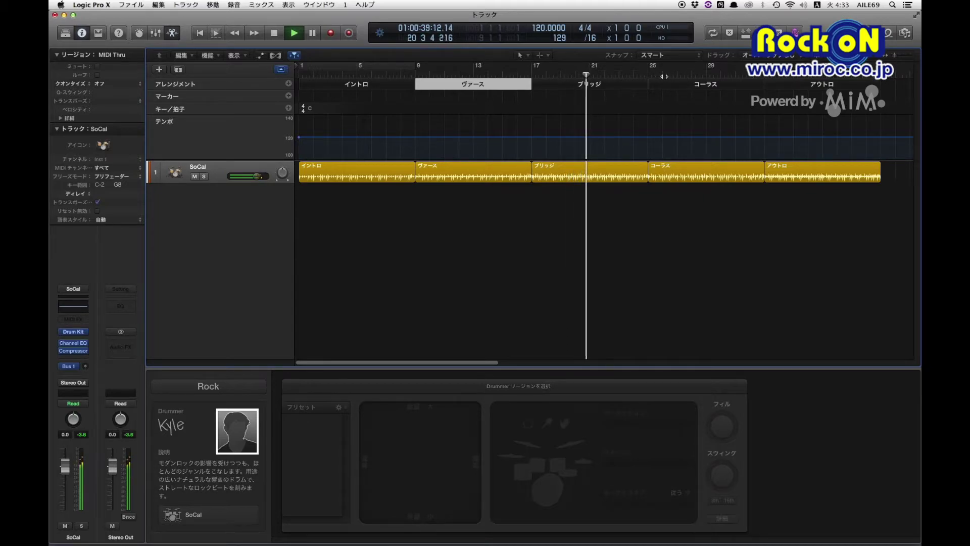
click(802, 73)
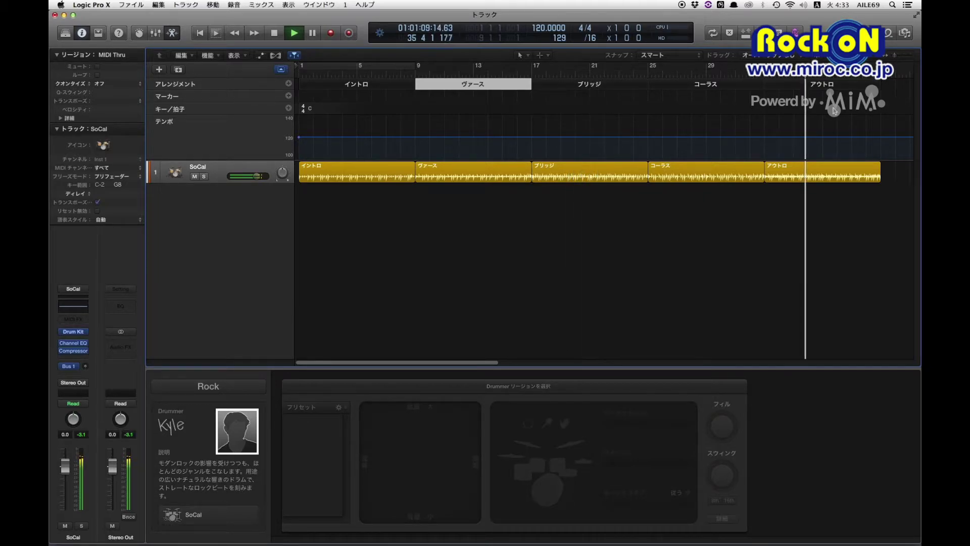
key(space)
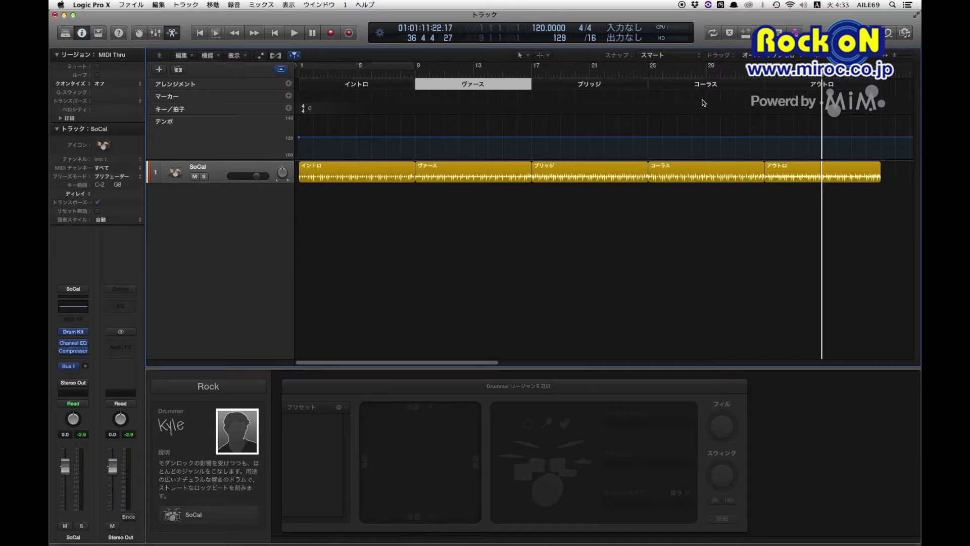
Delete the アウトロ drum region and change the arrangement marker at bar 33 to コーラス
drag(495, 362, 544, 362)
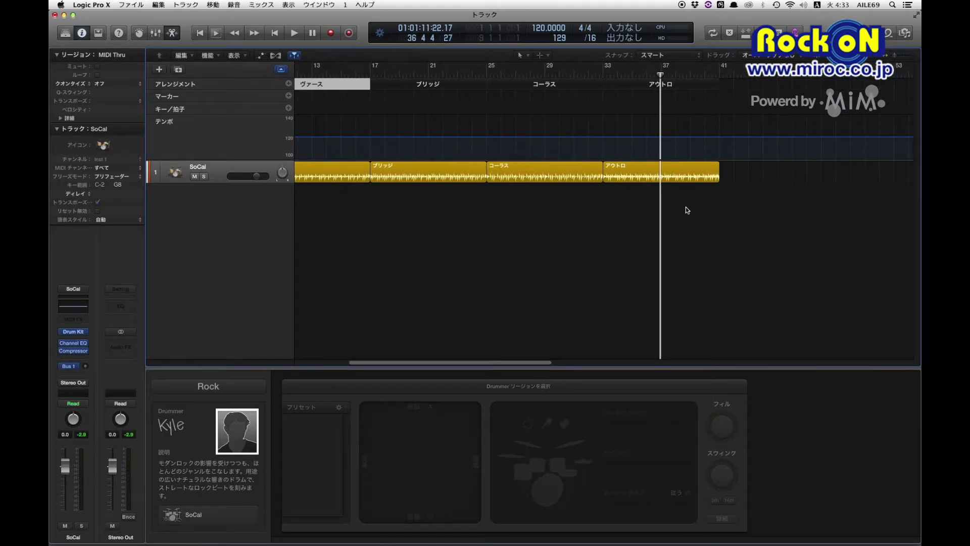
click(644, 164)
key(Delete)
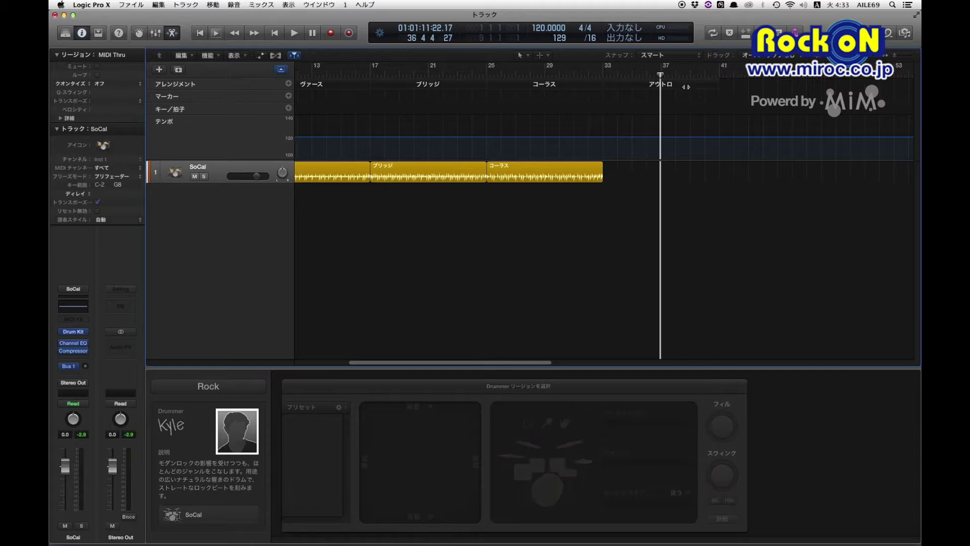
click(672, 87)
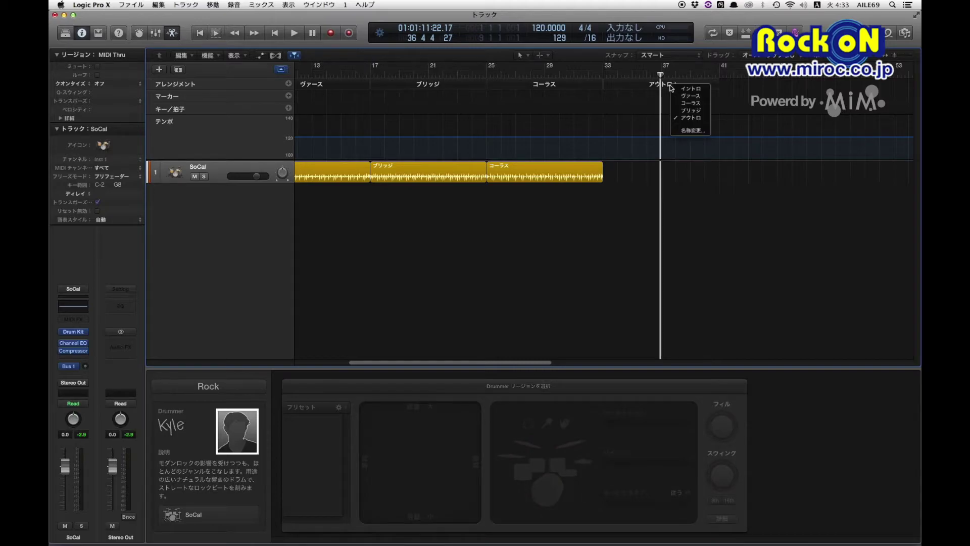
click(691, 104)
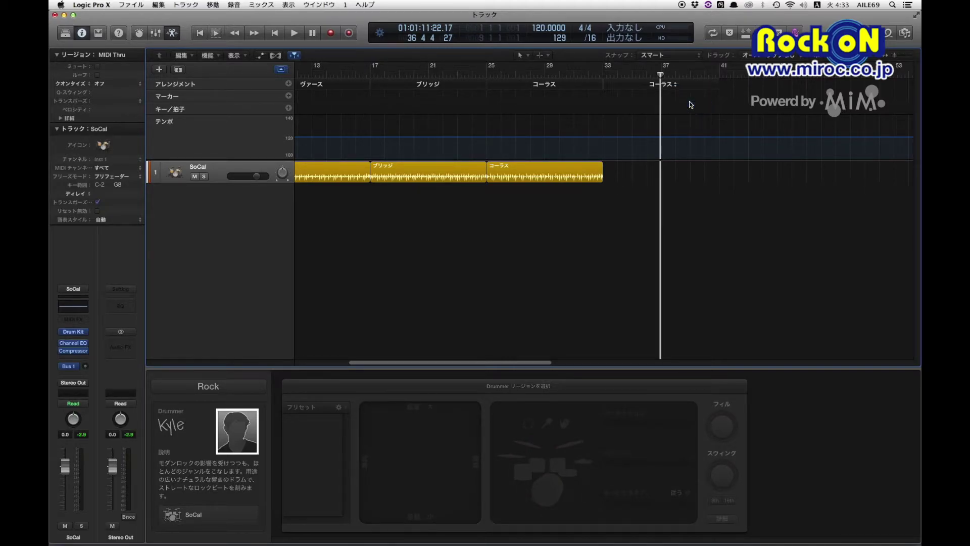
Create a new Drummer region at bar 33 under the second コーラス marker
right_click(629, 179)
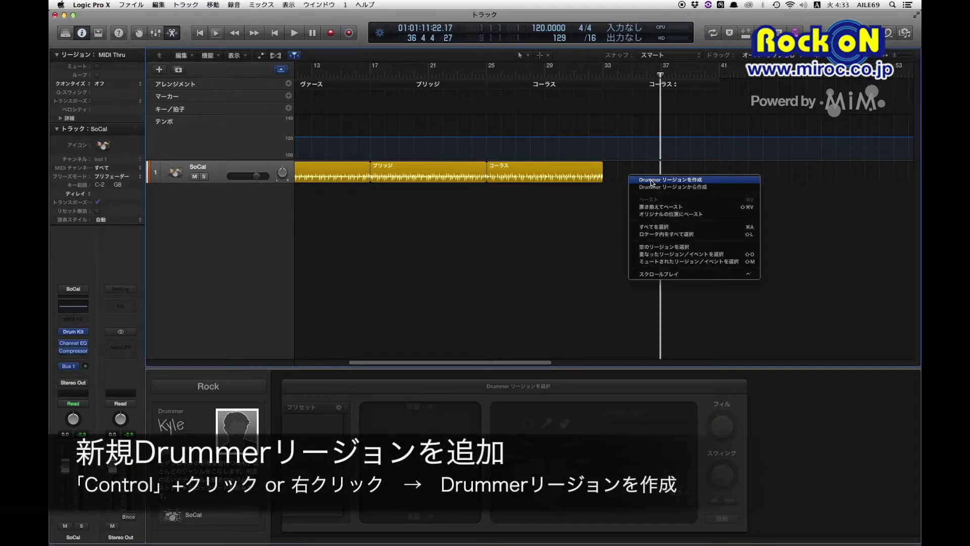
click(616, 171)
click(603, 72)
right_click(613, 170)
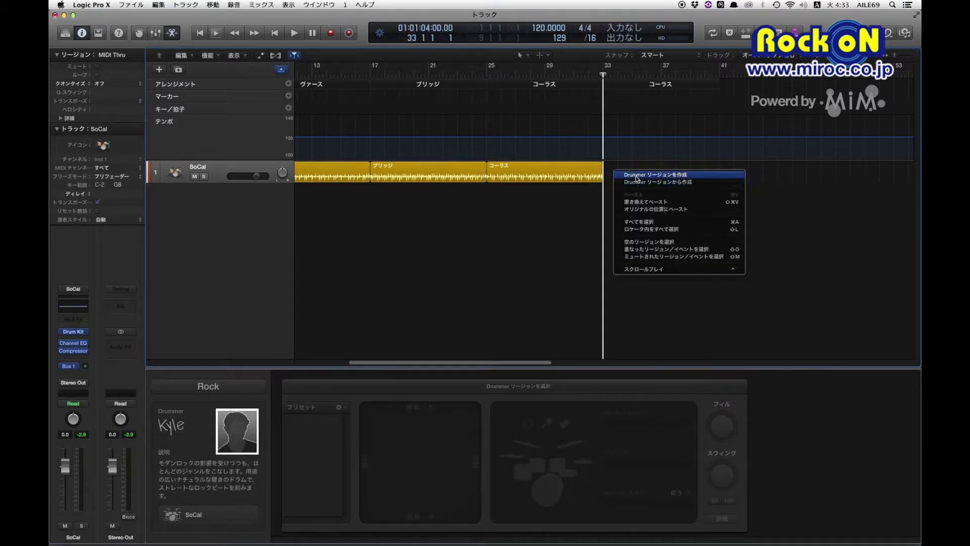
click(635, 176)
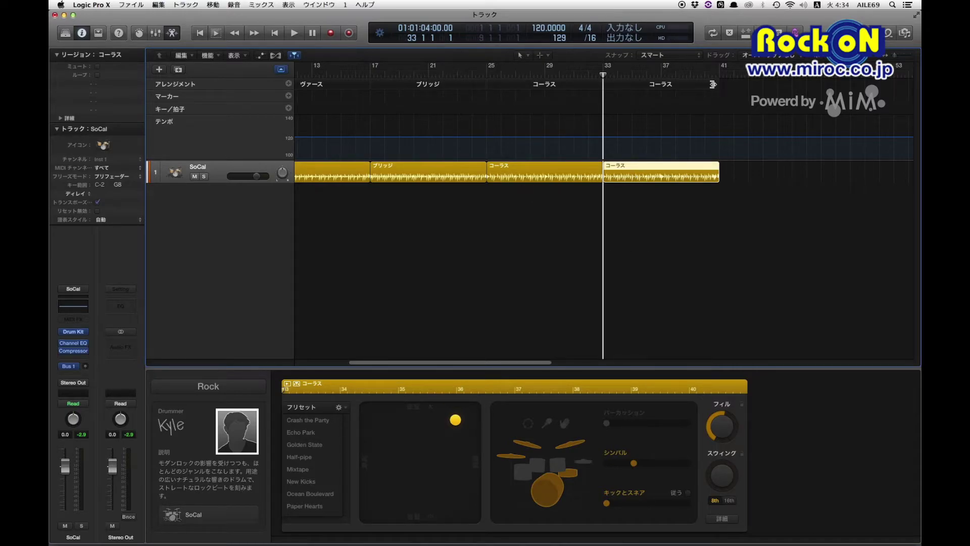
Add an arrangement marker after the second コーラス and set it to アウトロ
click(289, 83)
click(779, 83)
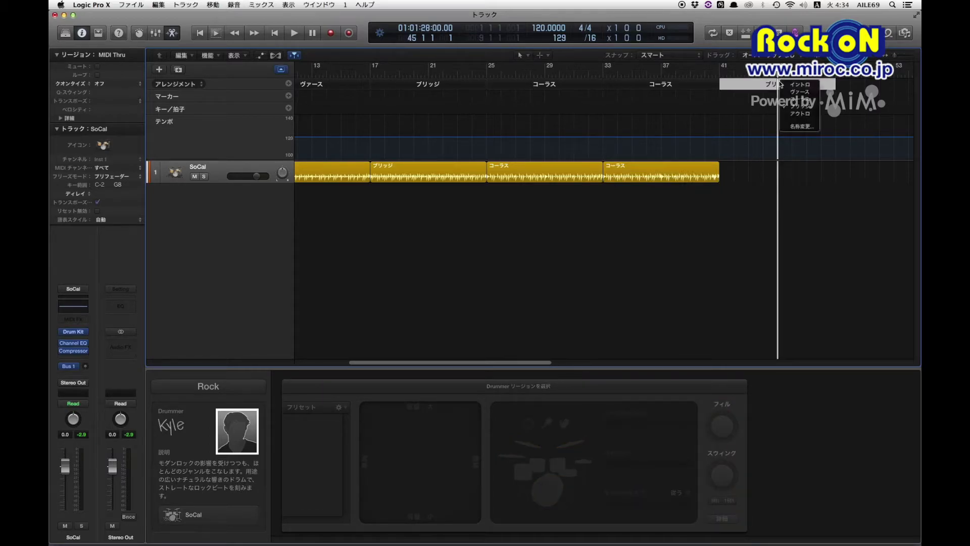
click(802, 113)
Create a new Drummer region on the SoCal track starting at bar 41, under the アウトロ marker
right_click(747, 178)
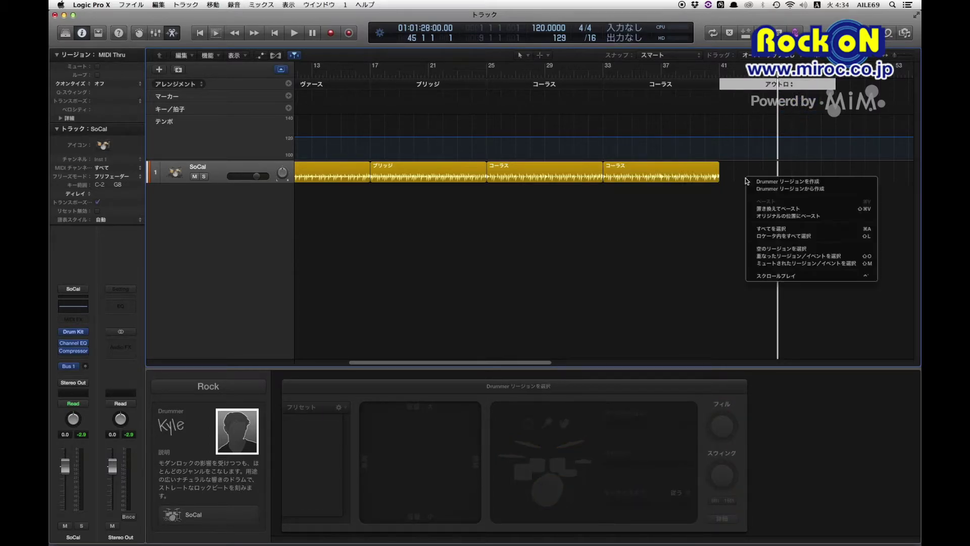
click(722, 76)
click(719, 73)
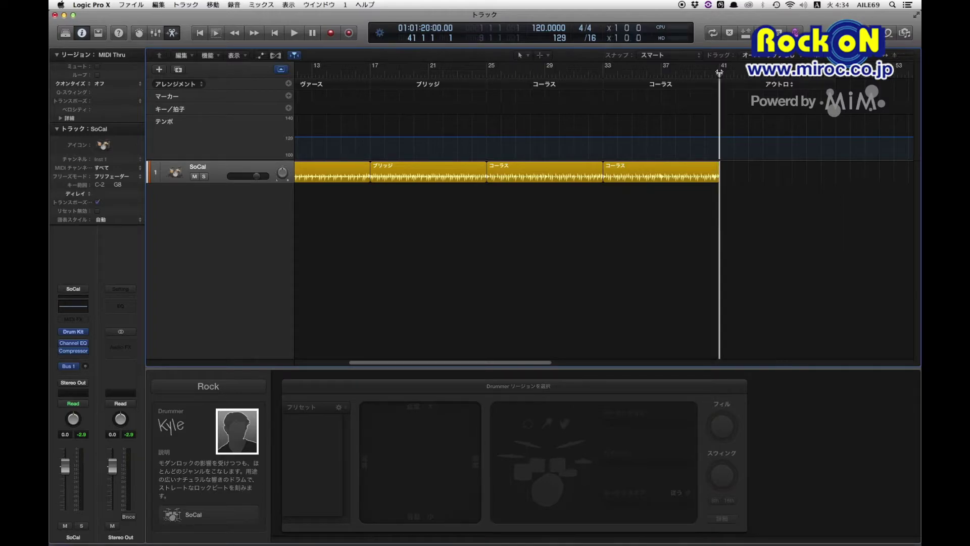
right_click(723, 172)
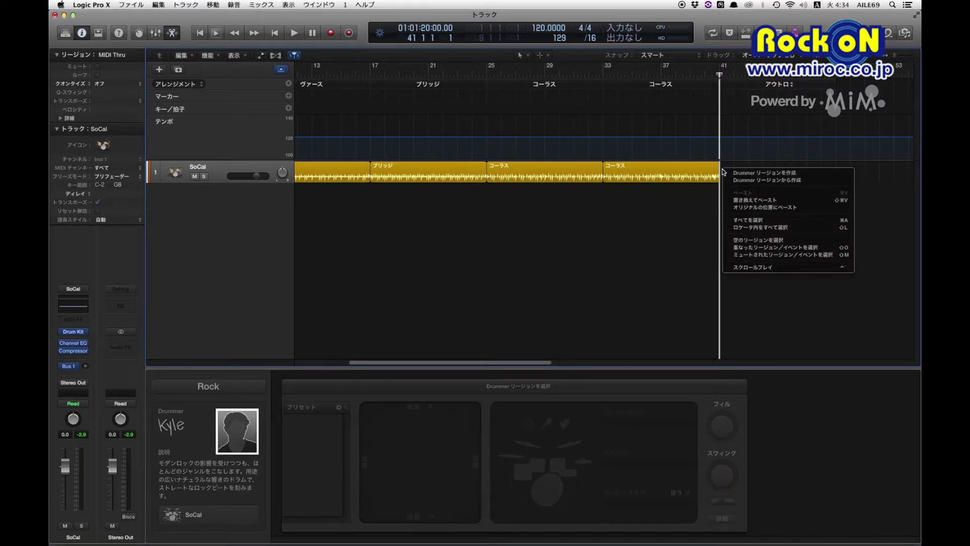
click(770, 173)
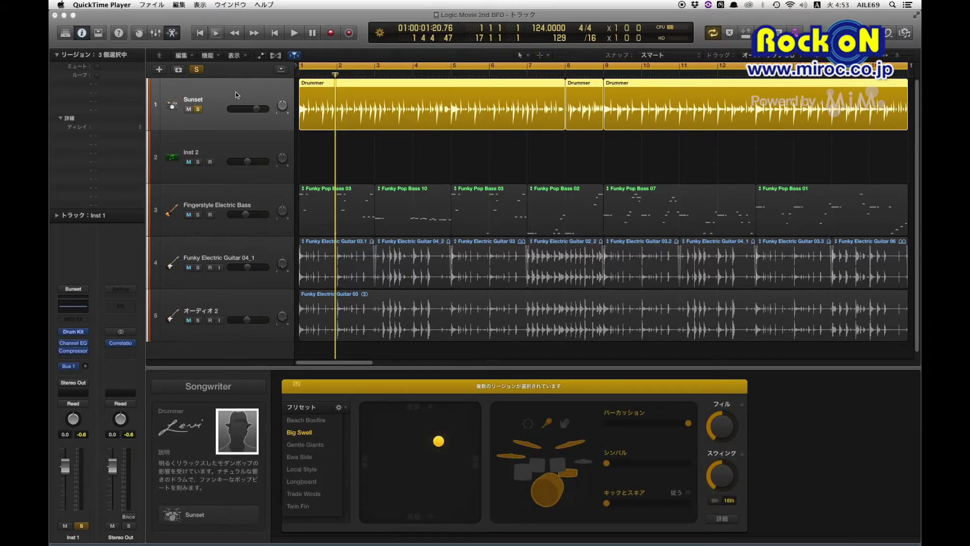
Replace the Sunset track's Drum Kit Designer instrument with the FXpansion BFD3 Audio Unit
click(235, 91)
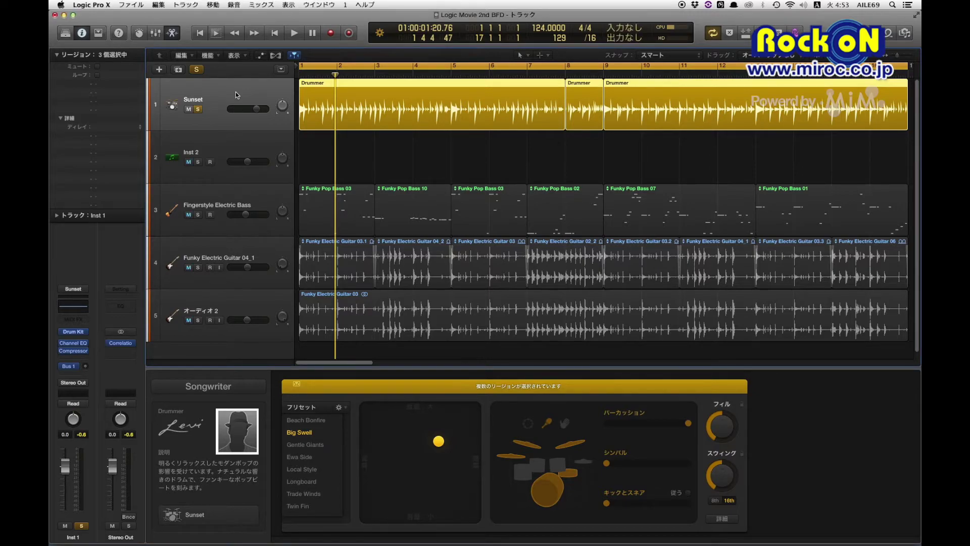
click(87, 332)
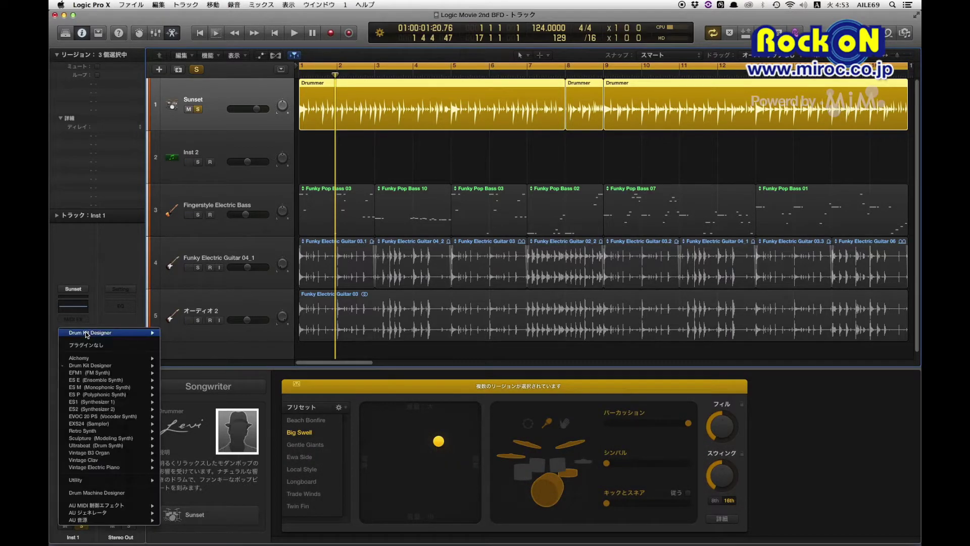
mouse_move(115, 520)
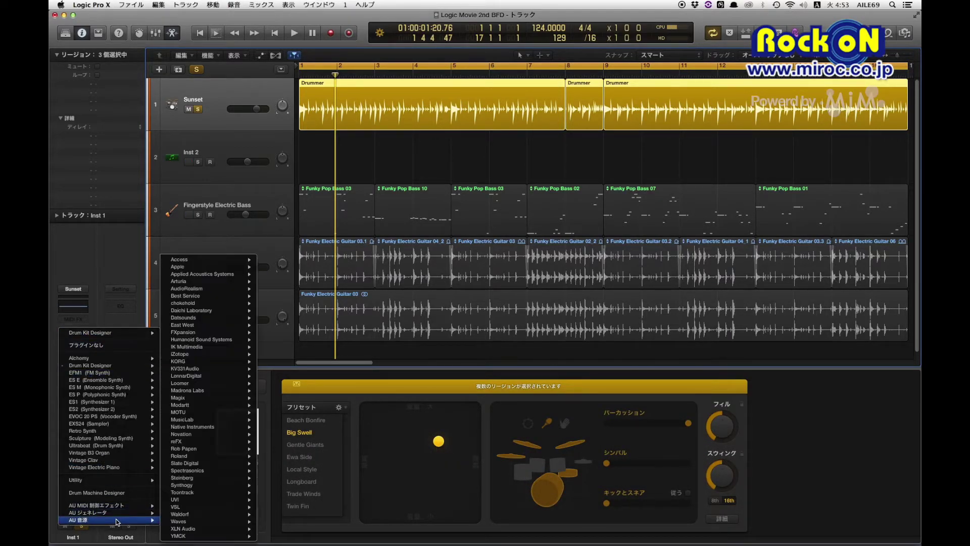
mouse_move(183, 332)
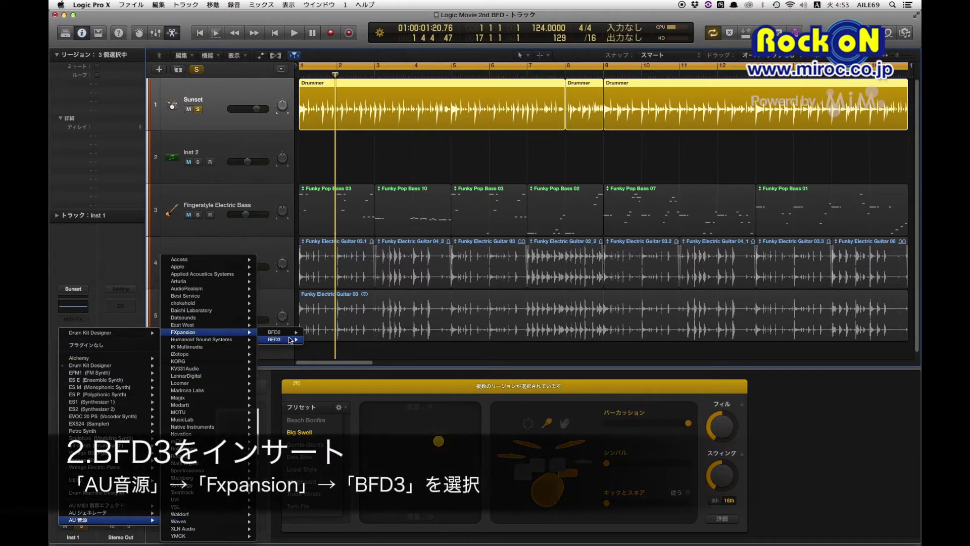
mouse_move(275, 339)
click(317, 342)
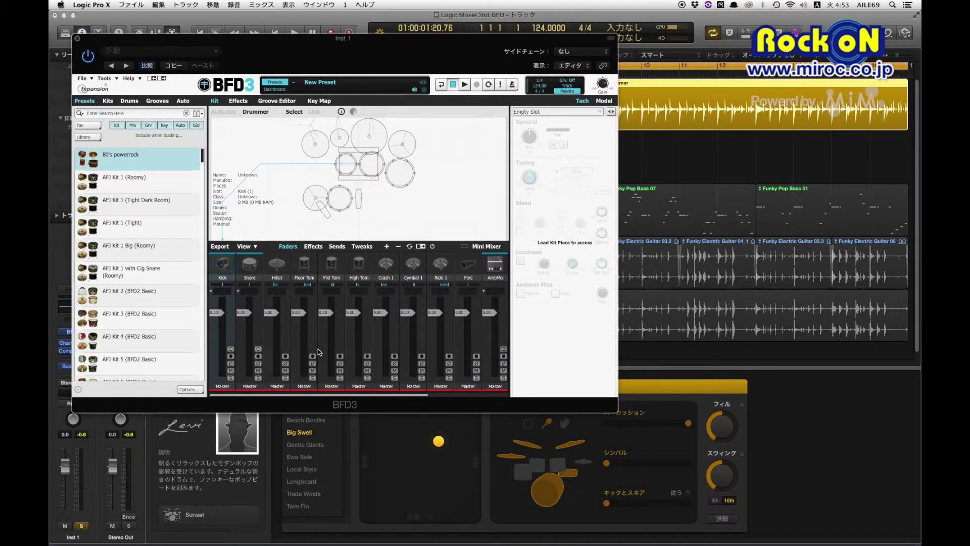
Load the BFD3 Pop 110bpm JM preset in BFD3 and audition its snare and kick
drag(238, 49, 398, 103)
drag(363, 210, 378, 283)
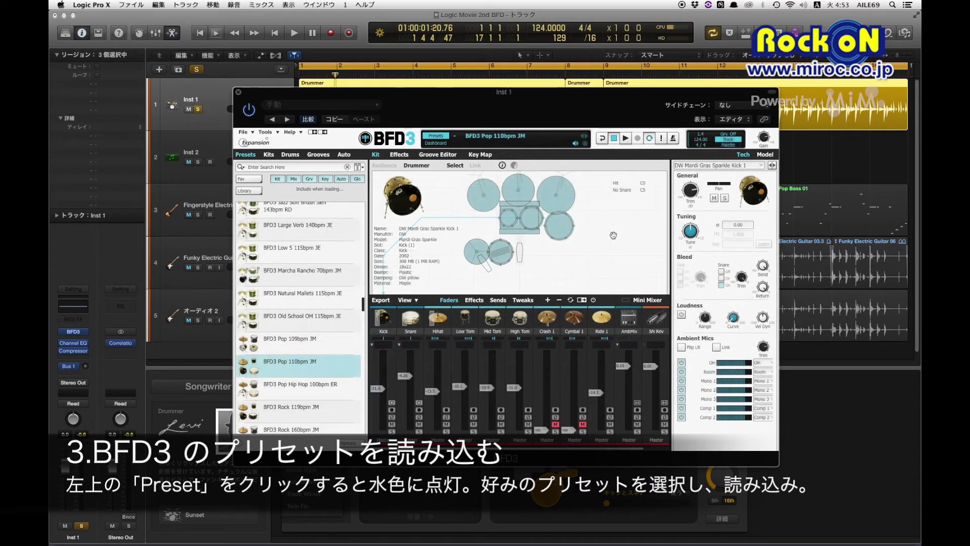
click(497, 250)
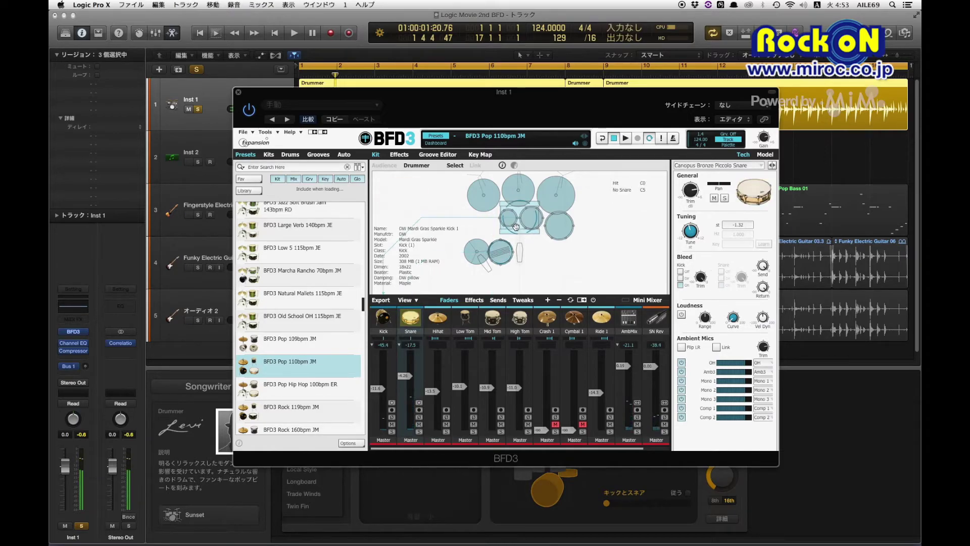
click(516, 229)
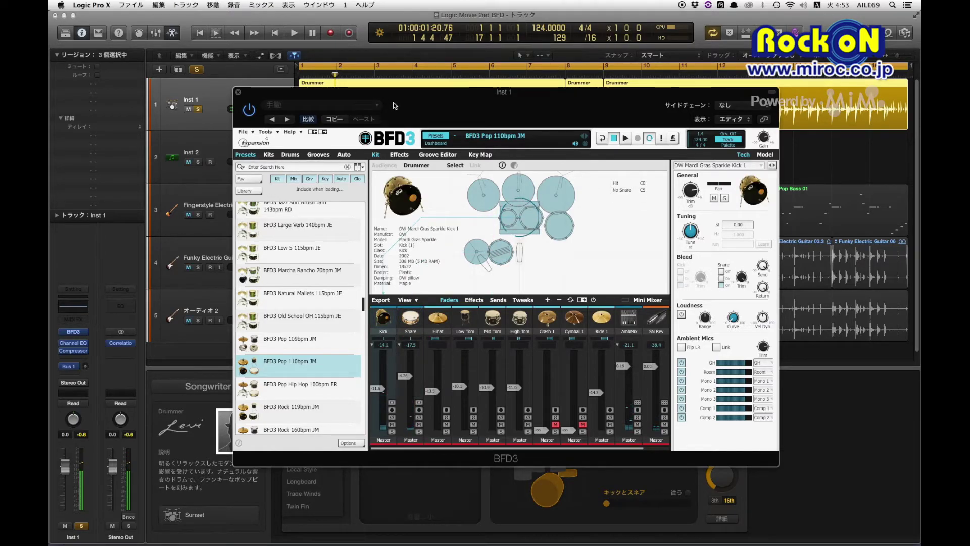
Play the Drummer regions through the loaded BFD3 kit with the plug-in window clear of the track, and stop
drag(393, 102, 408, 145)
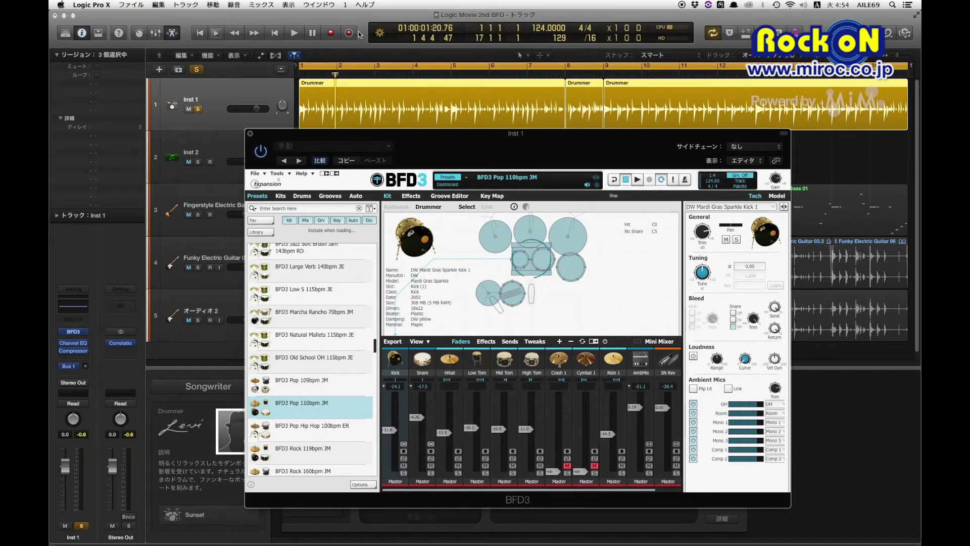
click(296, 34)
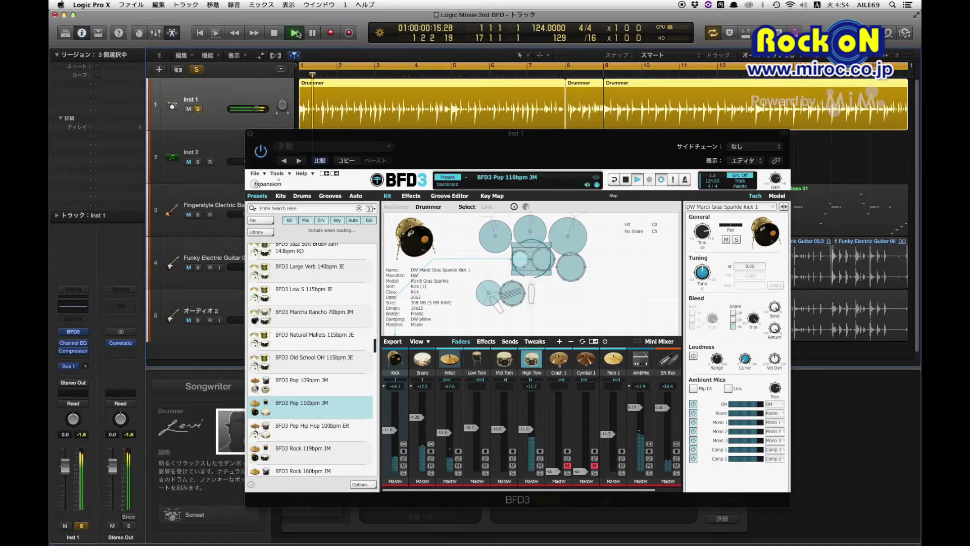
click(296, 33)
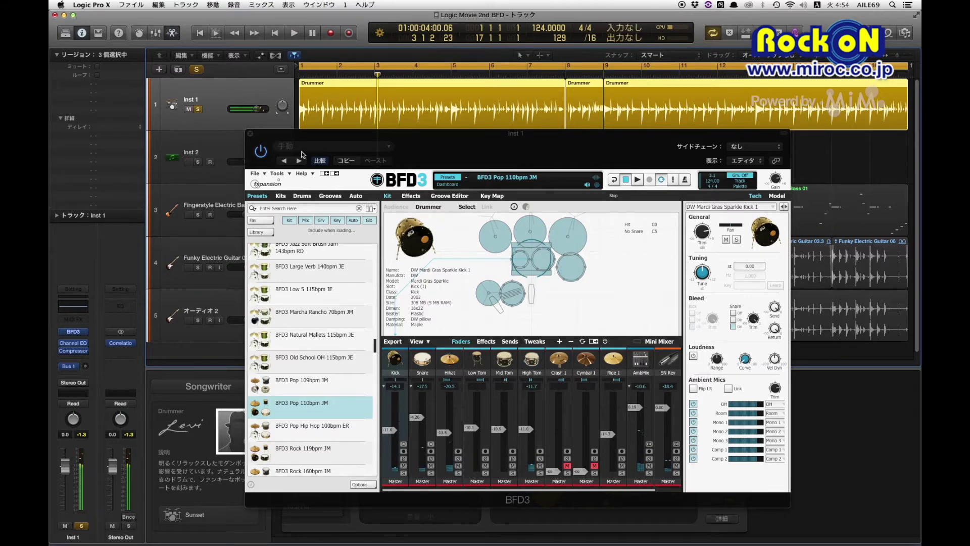
Load the Logic Pro X Drummer key map into BFD3
drag(336, 139, 301, 150)
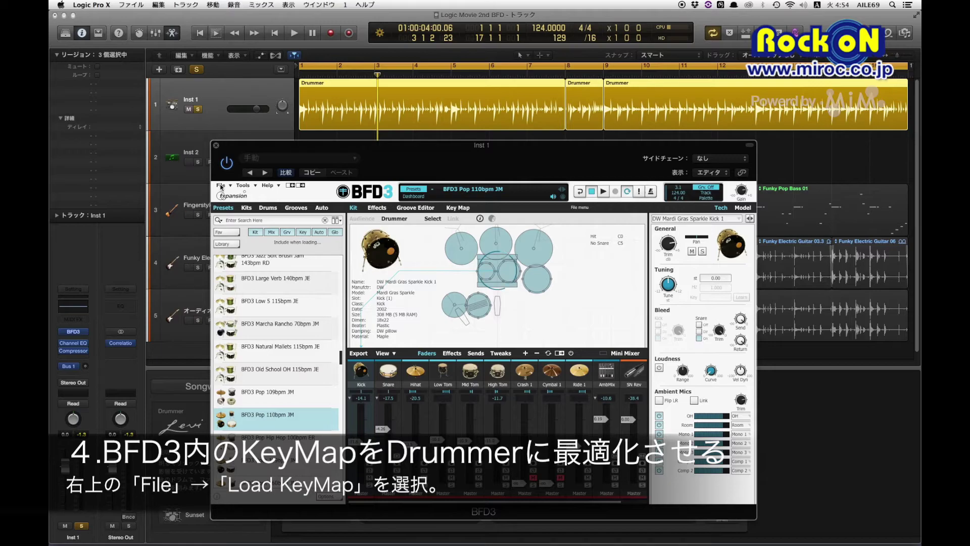
click(220, 186)
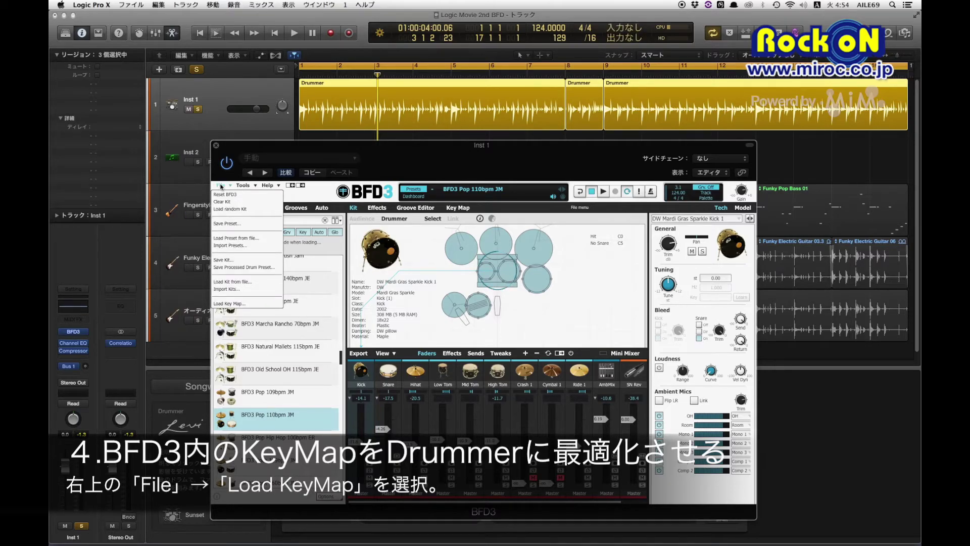
click(235, 303)
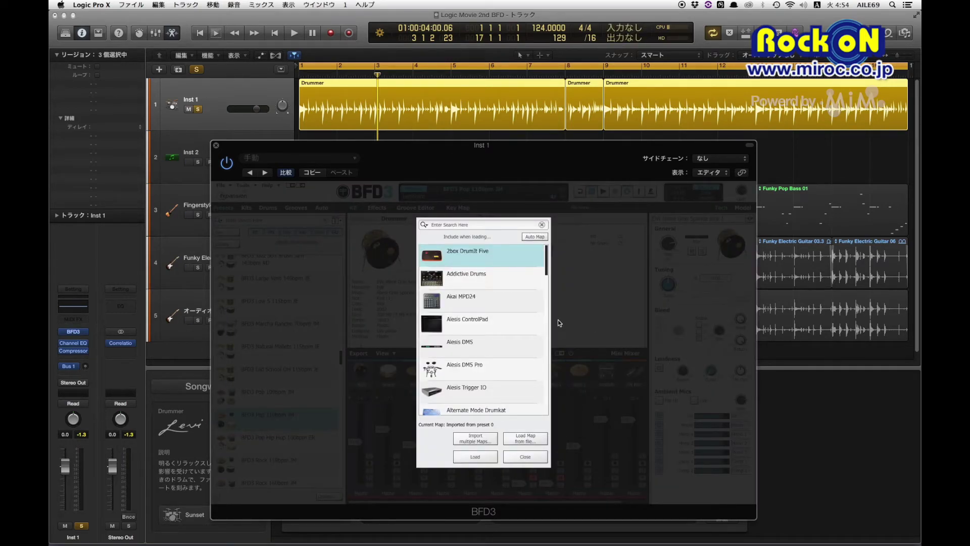
drag(547, 255, 548, 316)
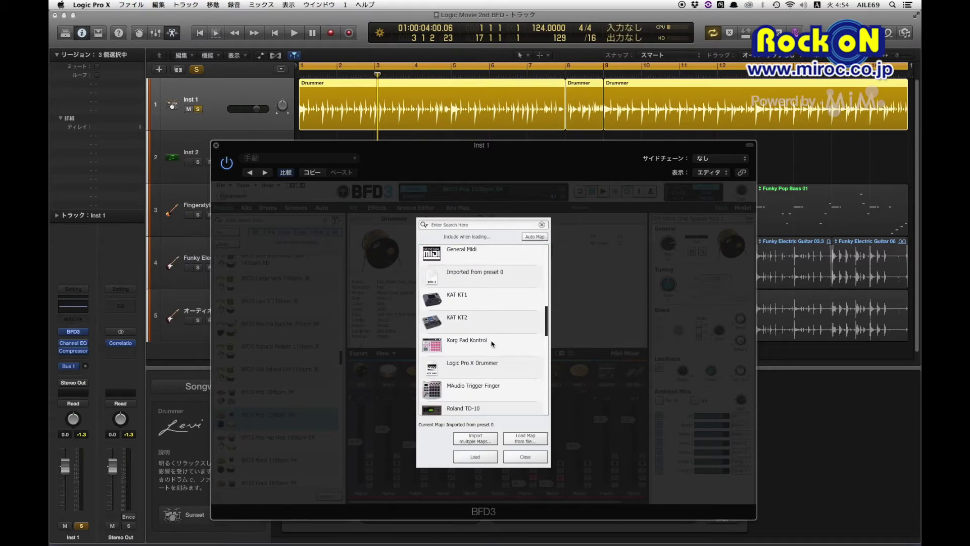
click(476, 365)
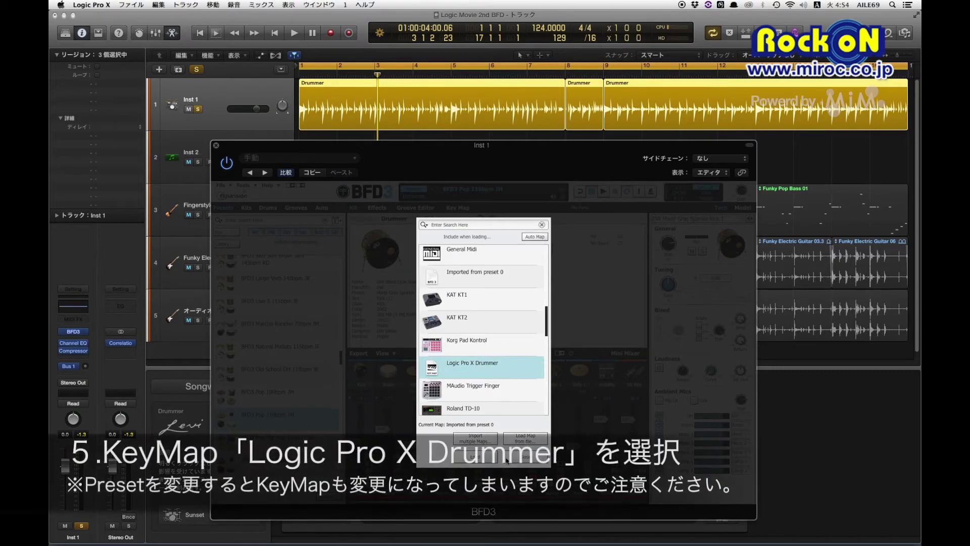
click(477, 457)
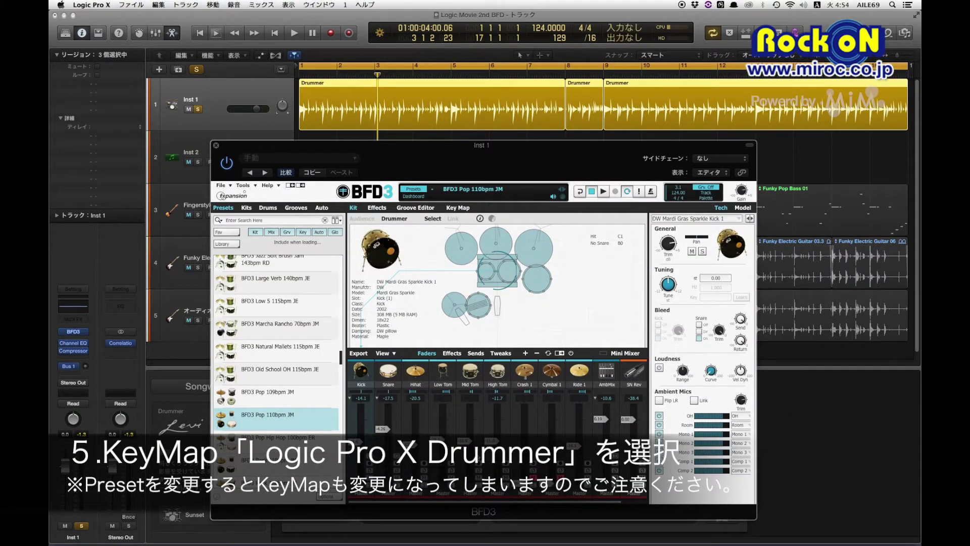
Play the Drummer track with the new key map, stop playback and close the BFD3 window
click(295, 33)
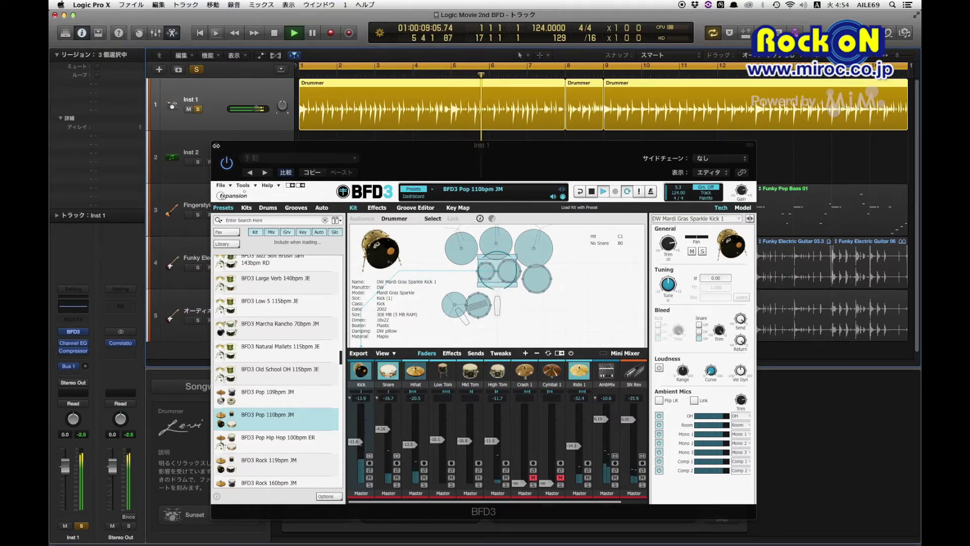
key(space)
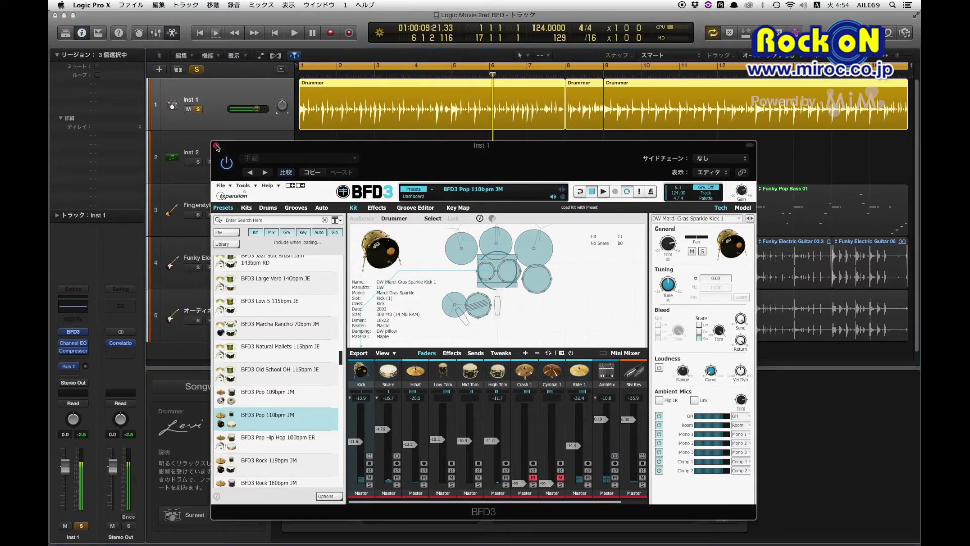
click(216, 146)
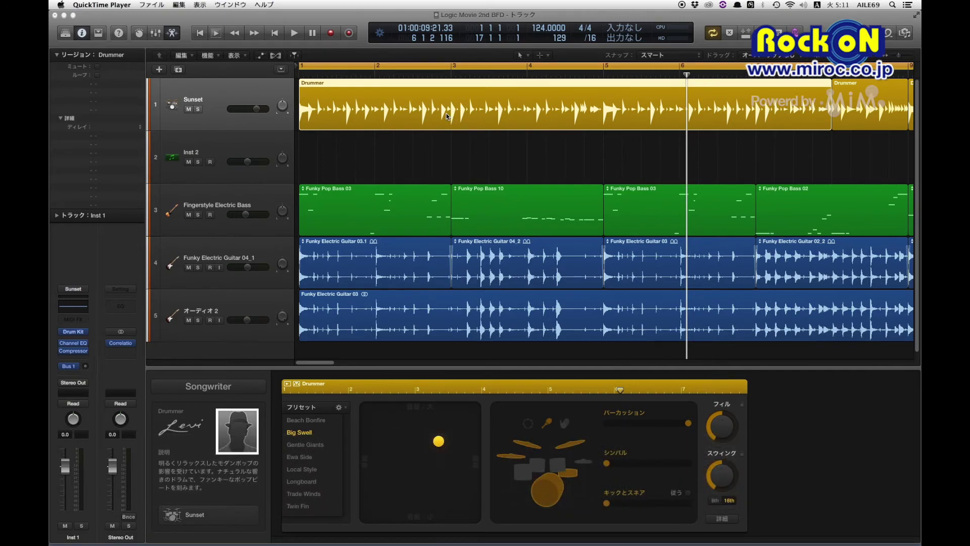
Move the first Drummer region from the Sunset track to the Inst 2 track at bar 1 to convert it to MIDI
click(375, 103)
drag(375, 103, 369, 160)
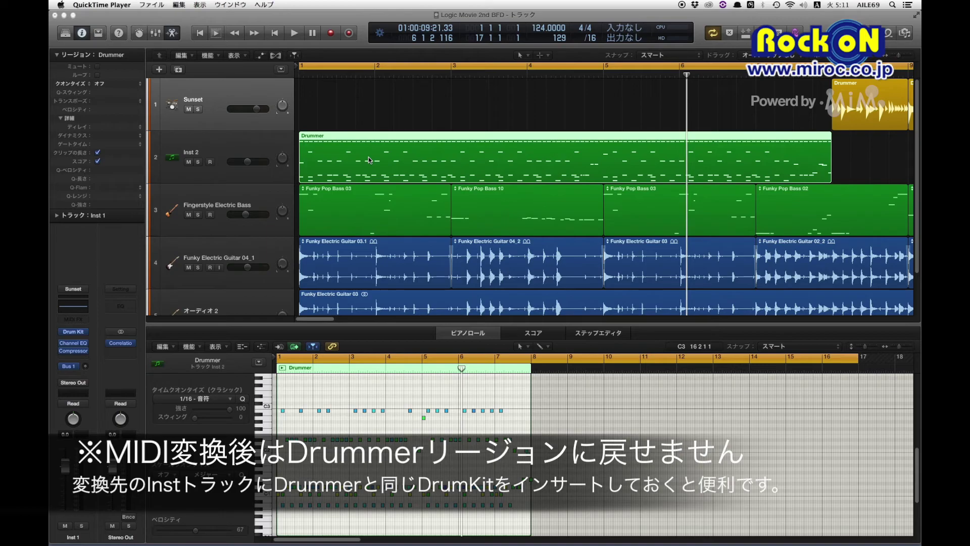
Fit the converted region's notes in the piano roll and check the pitch and velocity of a note near bar 3
click(563, 412)
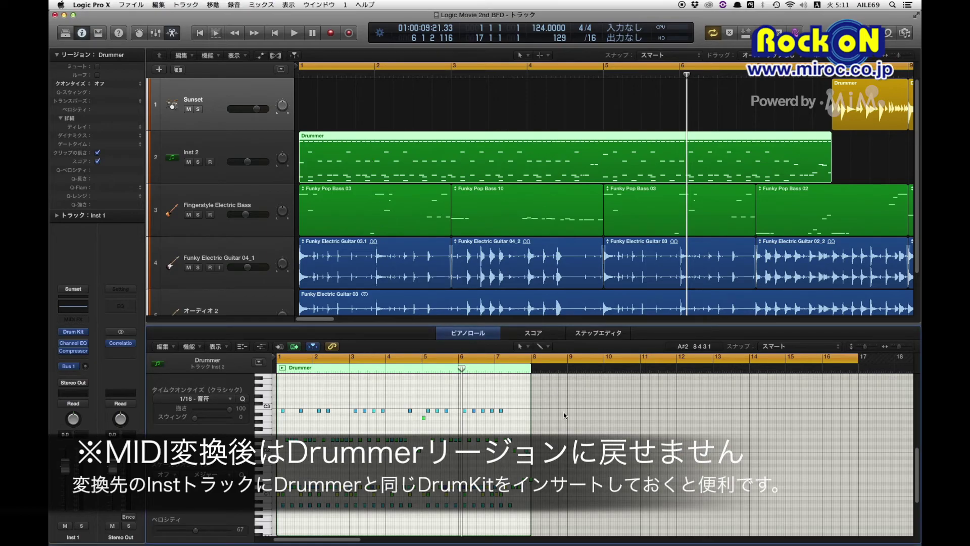
key(z)
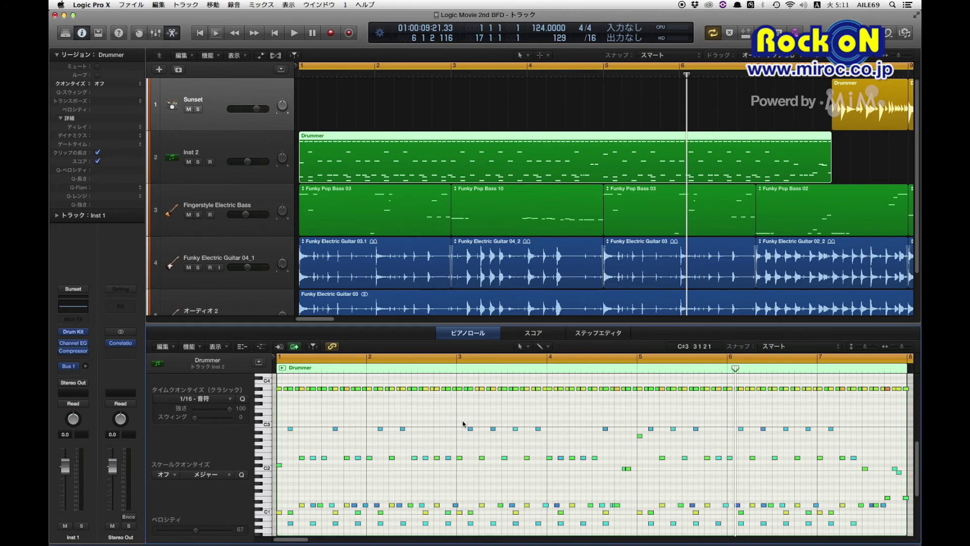
mouse_move(470, 430)
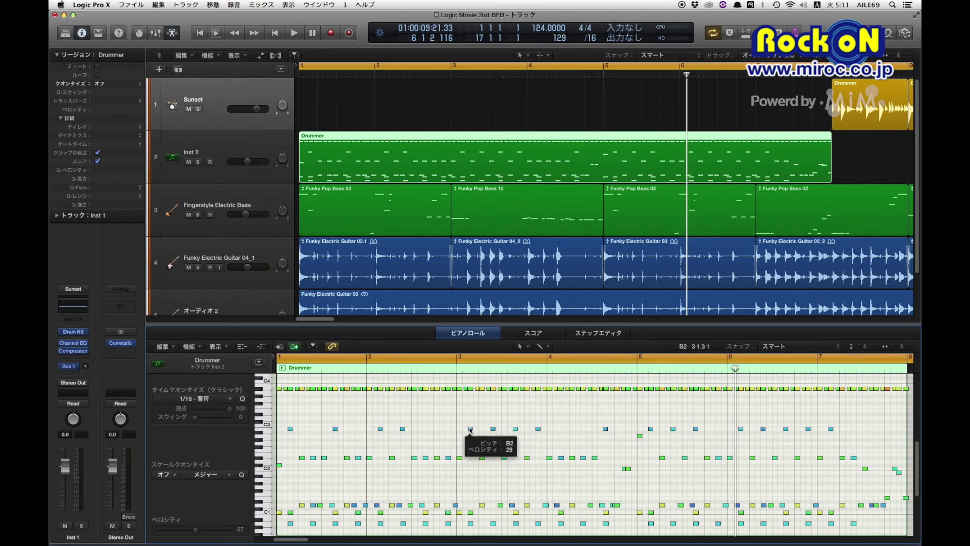